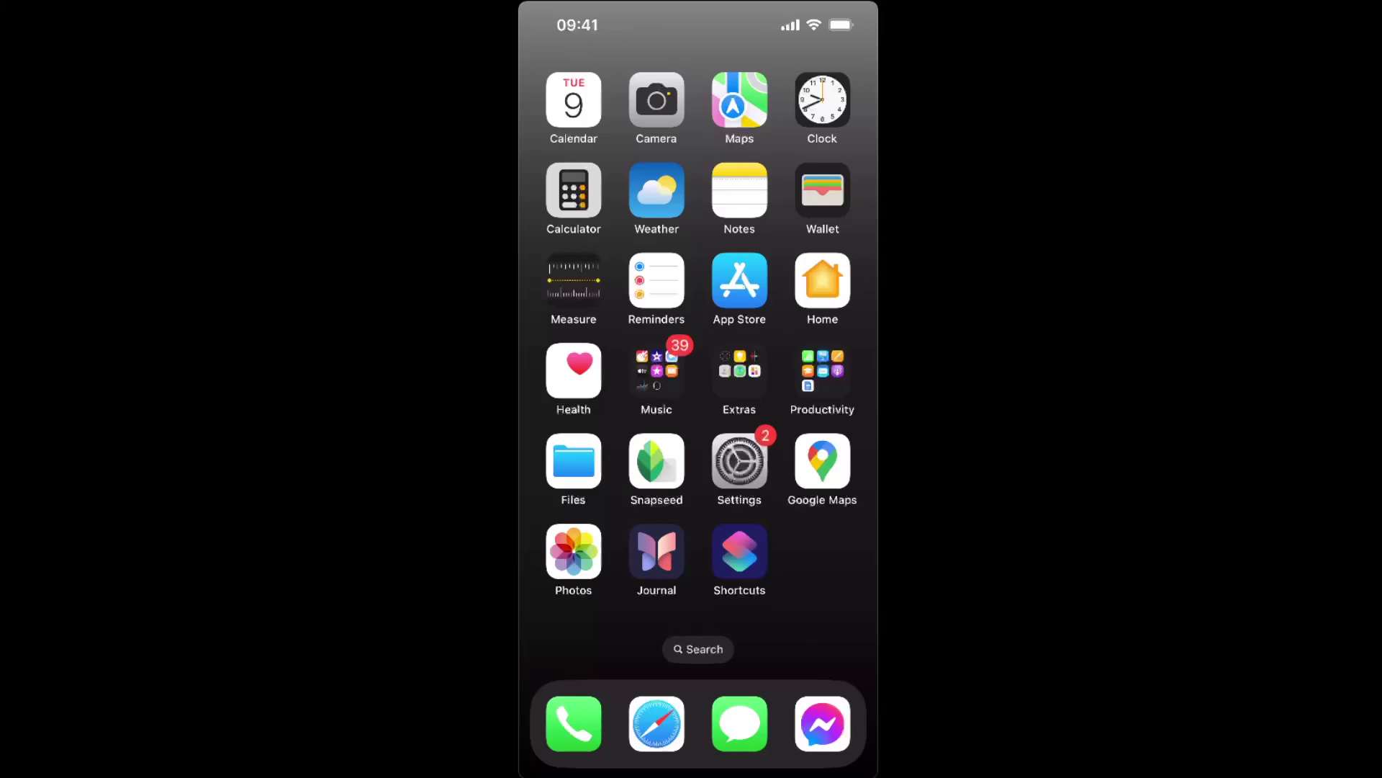
Launch the Settings app from the home screen
{"action": "left_click", "coordinate": [738, 463]}
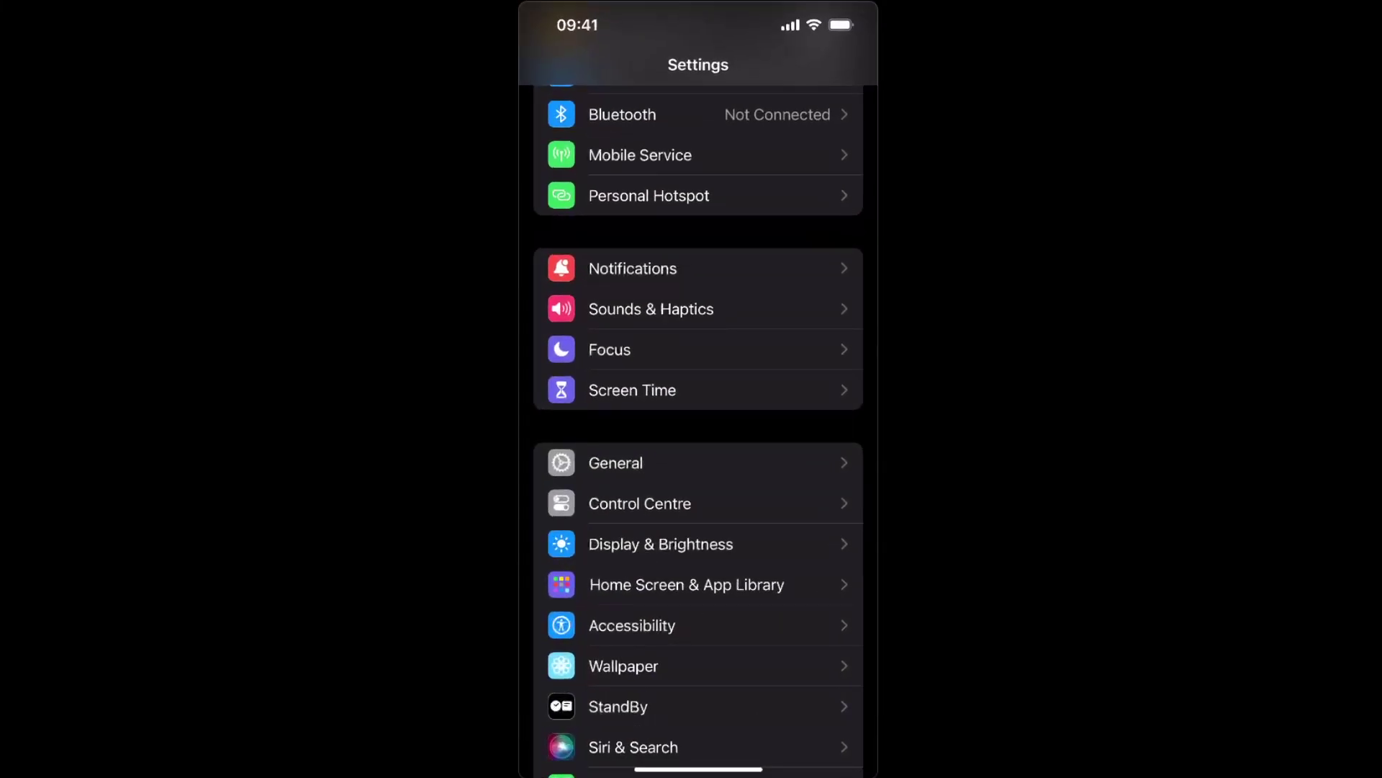
Go to General and open its Fonts page, which shows no fonts installed
{"action": "left_click", "coordinate": [699, 463]}
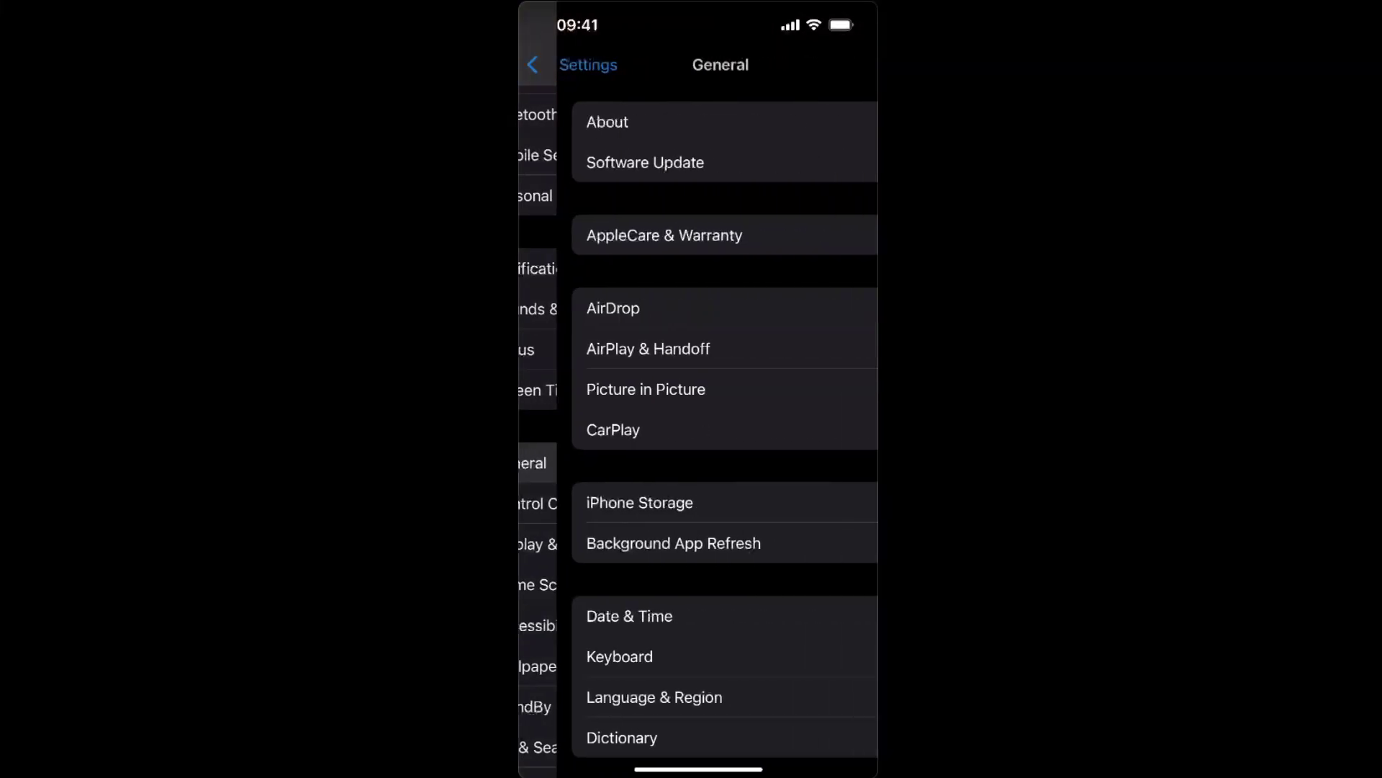
{"action": "scroll", "coordinate": [698, 432], "scroll_direction": "down", "scroll_amount": 3}
{"action": "left_click", "coordinate": [698, 528]}
{"action": "scroll", "coordinate": [697, 432], "scroll_direction": "down", "scroll_amount": 1}
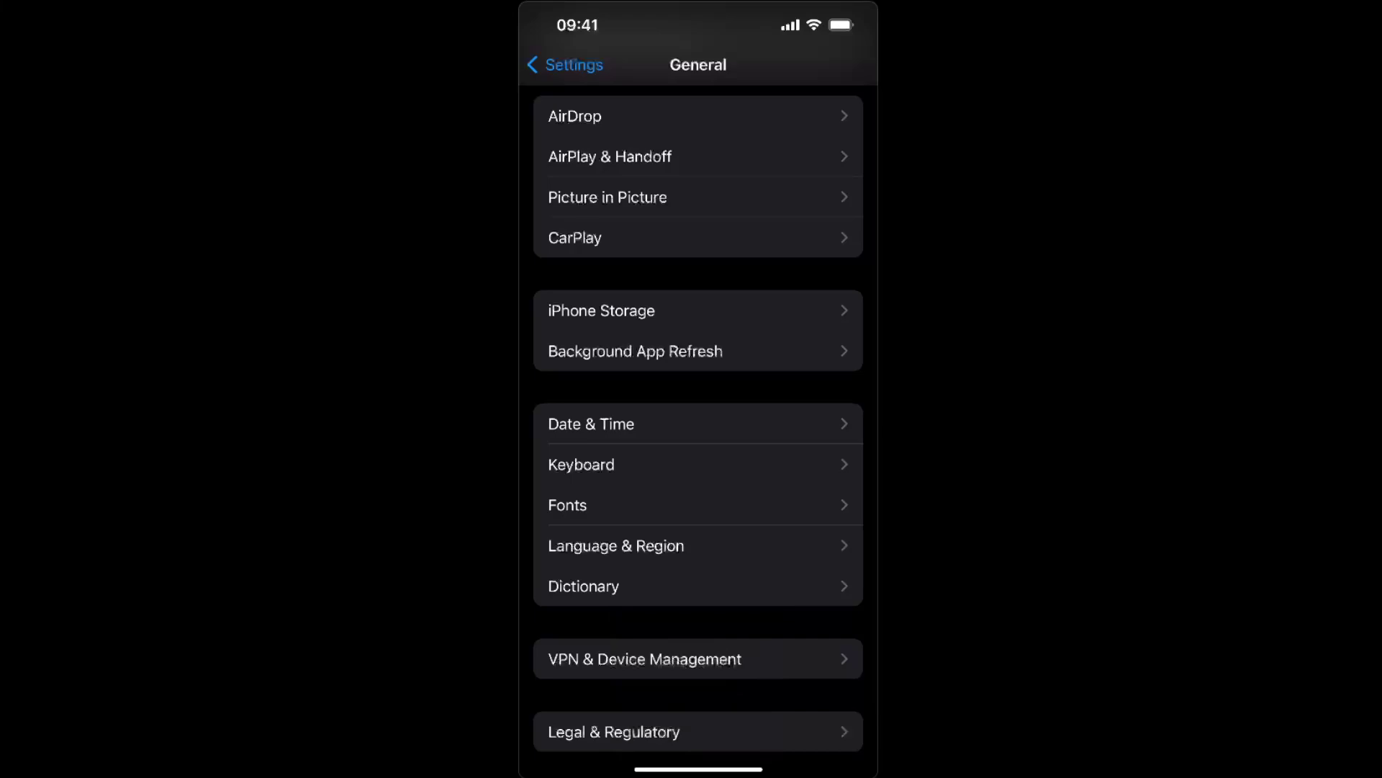
{"action": "left_click", "coordinate": [699, 504]}
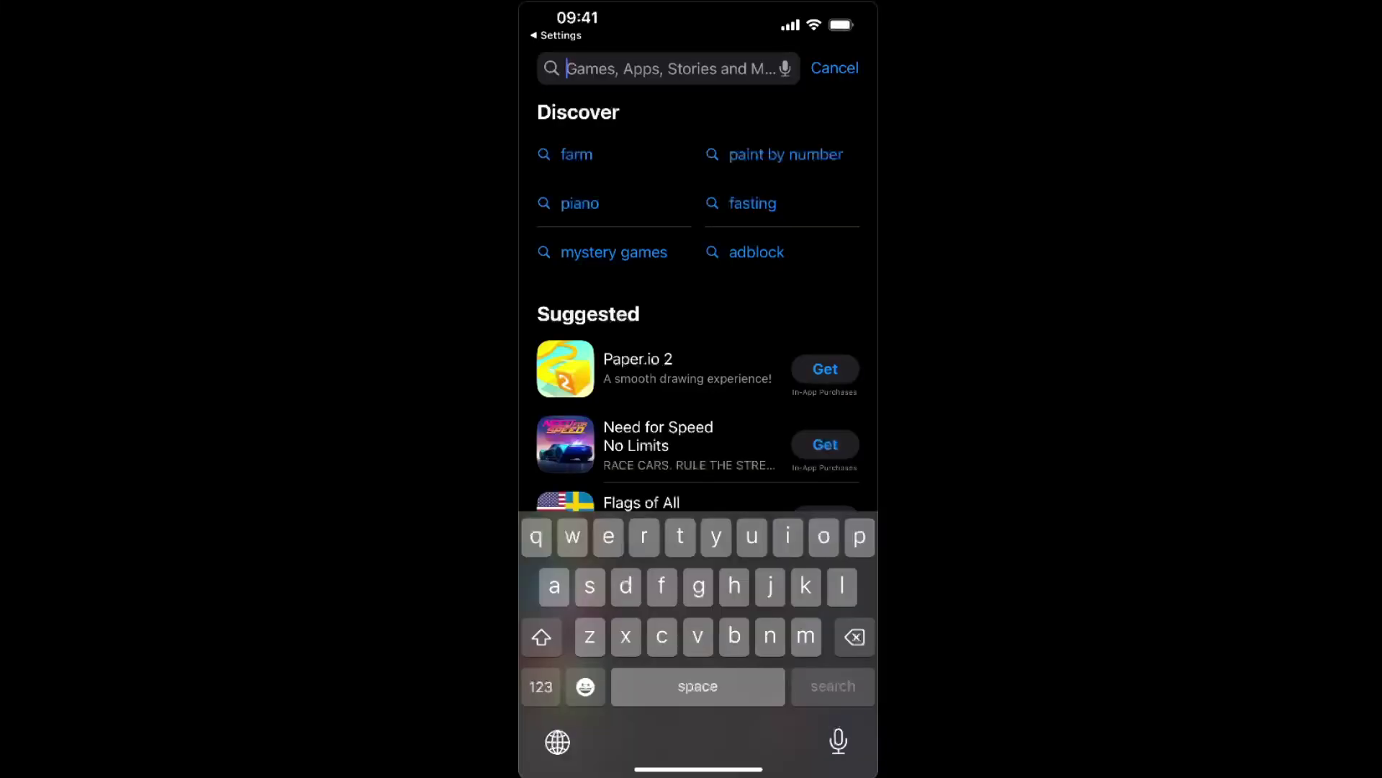
{"action": "type", "text": "fonts"}
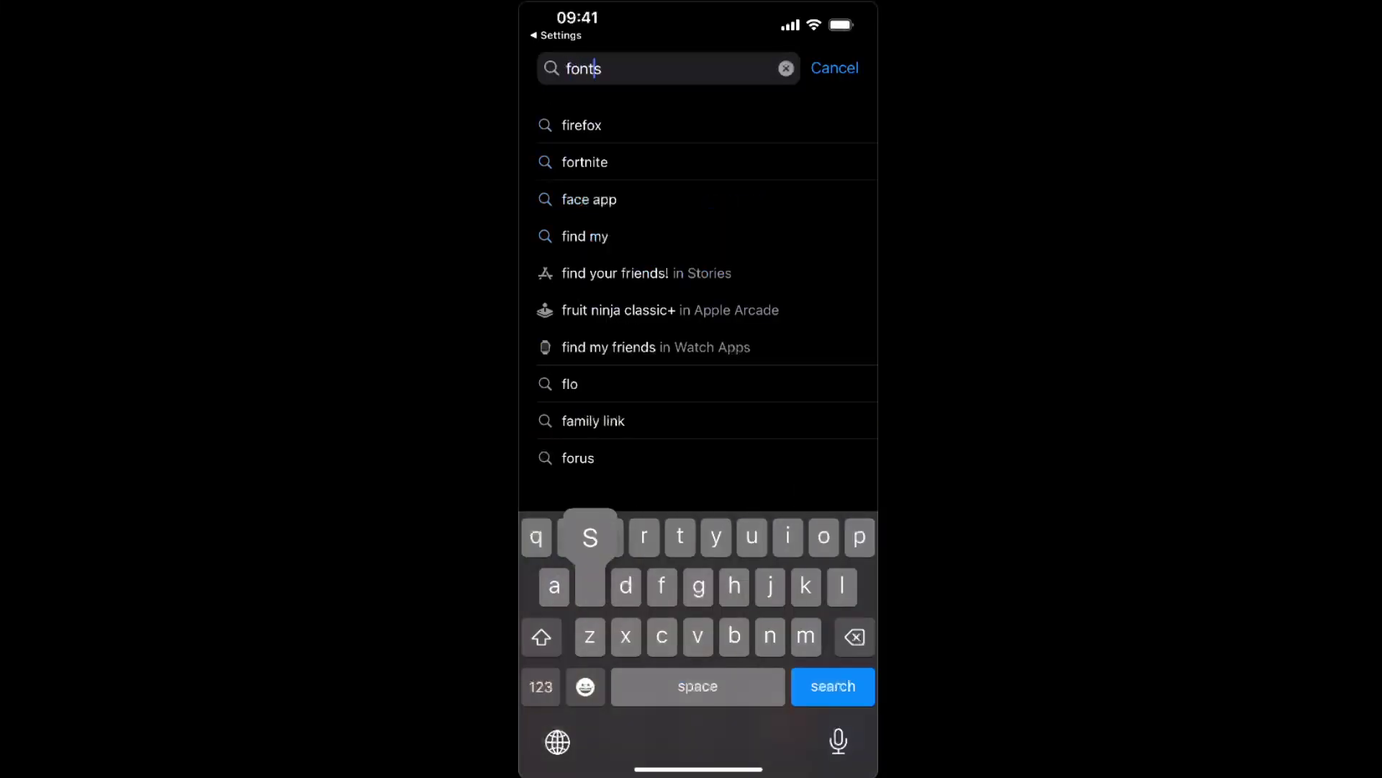
Run the App Store search for 'fonts' to list font keyboard apps
{"action": "key", "text": "Return"}
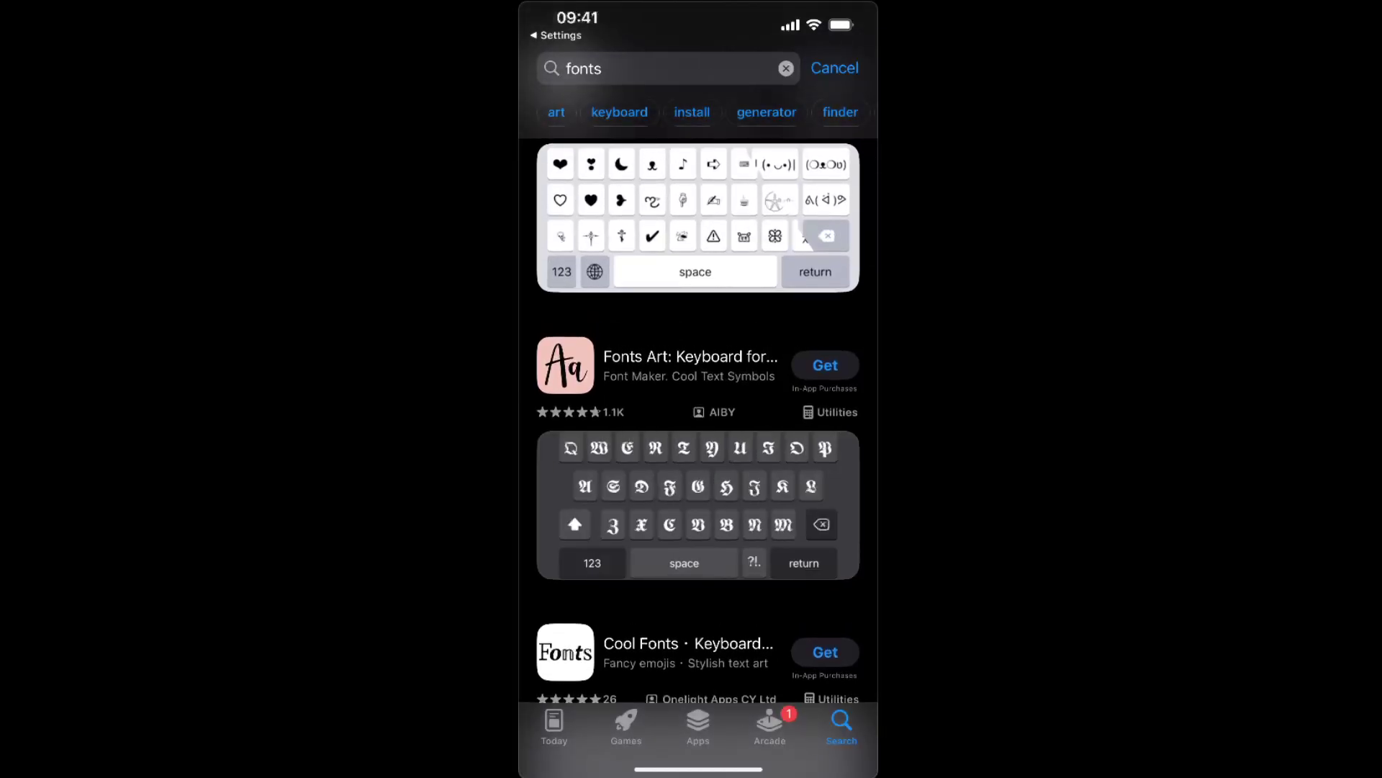
{"action": "scroll", "coordinate": [697, 432], "scroll_direction": "up", "scroll_amount": 1}
{"action": "scroll", "coordinate": [698, 433], "scroll_direction": "up", "scroll_amount": 1}
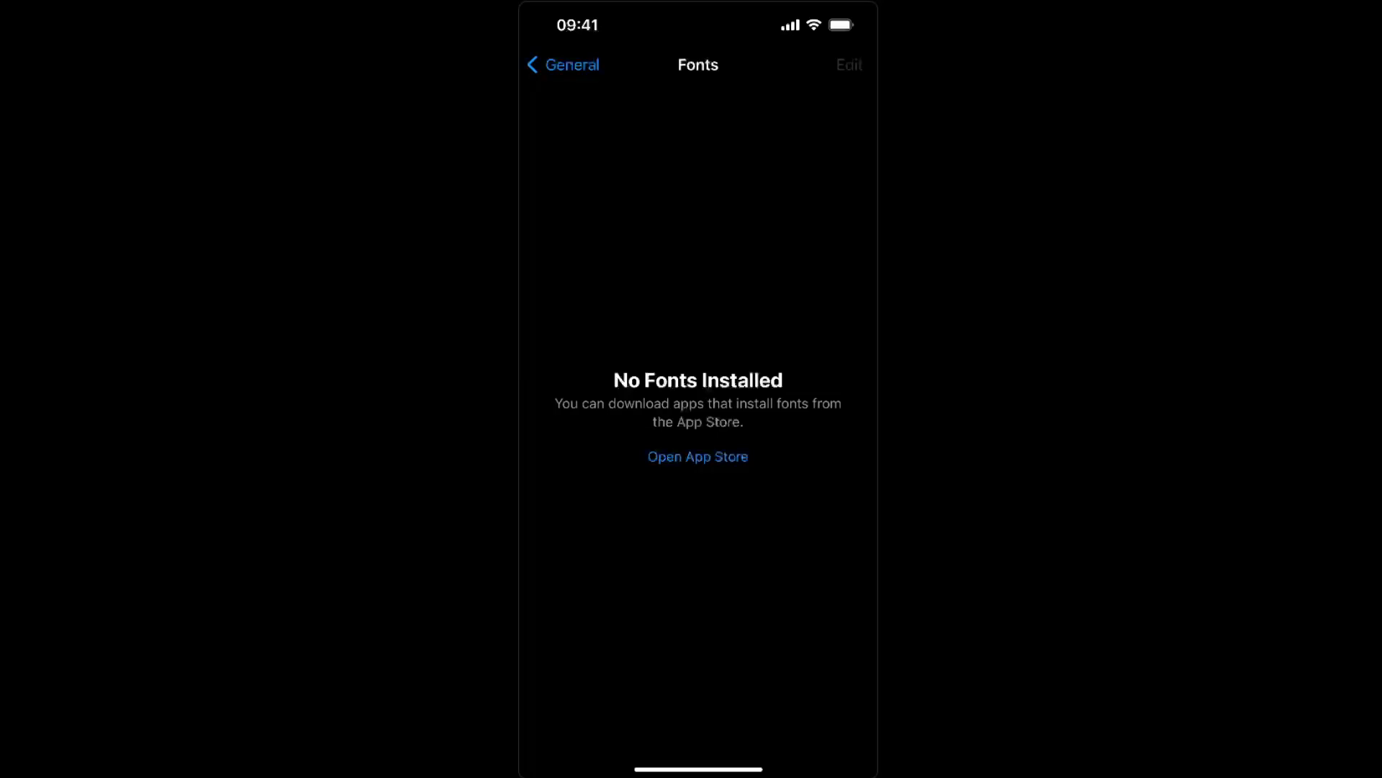
Go back from Fonts to the General list showing Fonts, Keyboard and Language & Region
{"action": "left_click", "coordinate": [562, 63]}
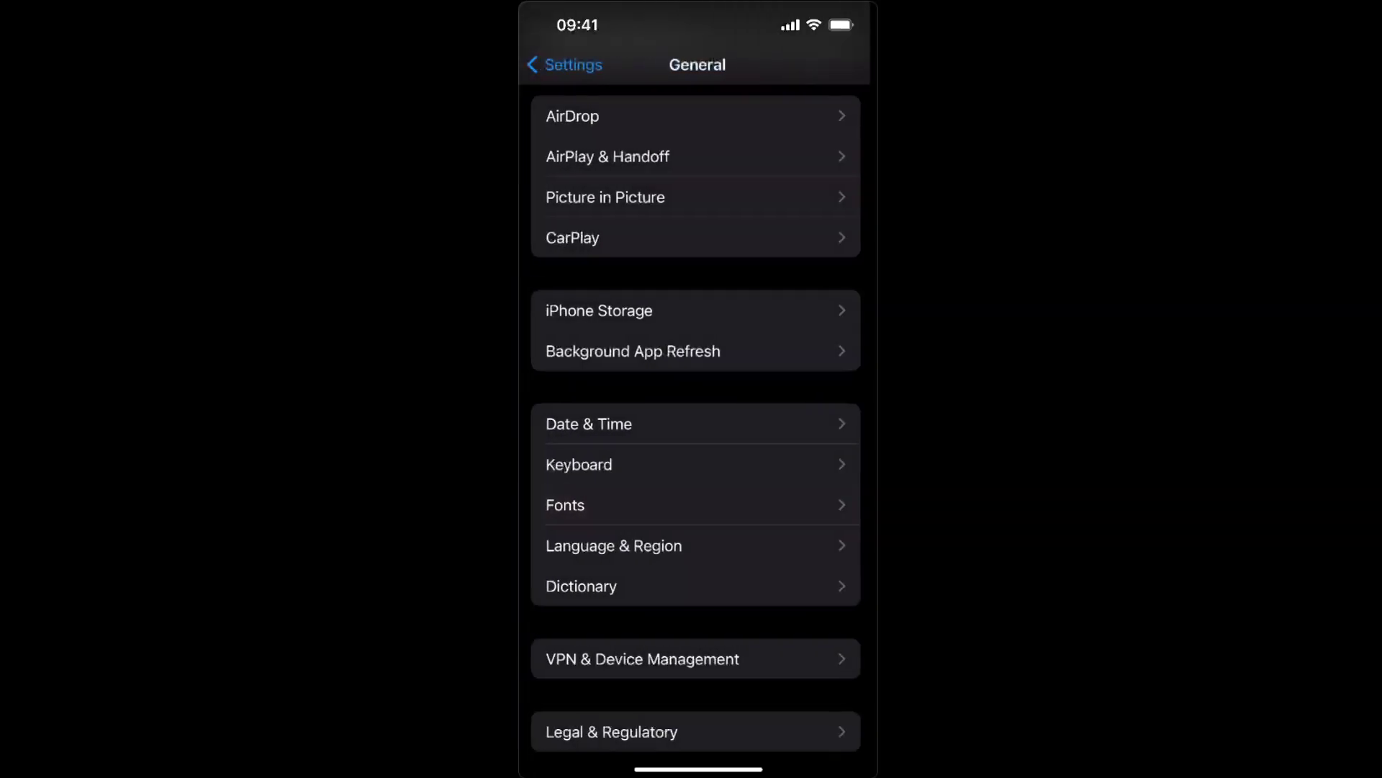
{"action": "scroll", "coordinate": [698, 432], "scroll_direction": "up", "scroll_amount": 3}
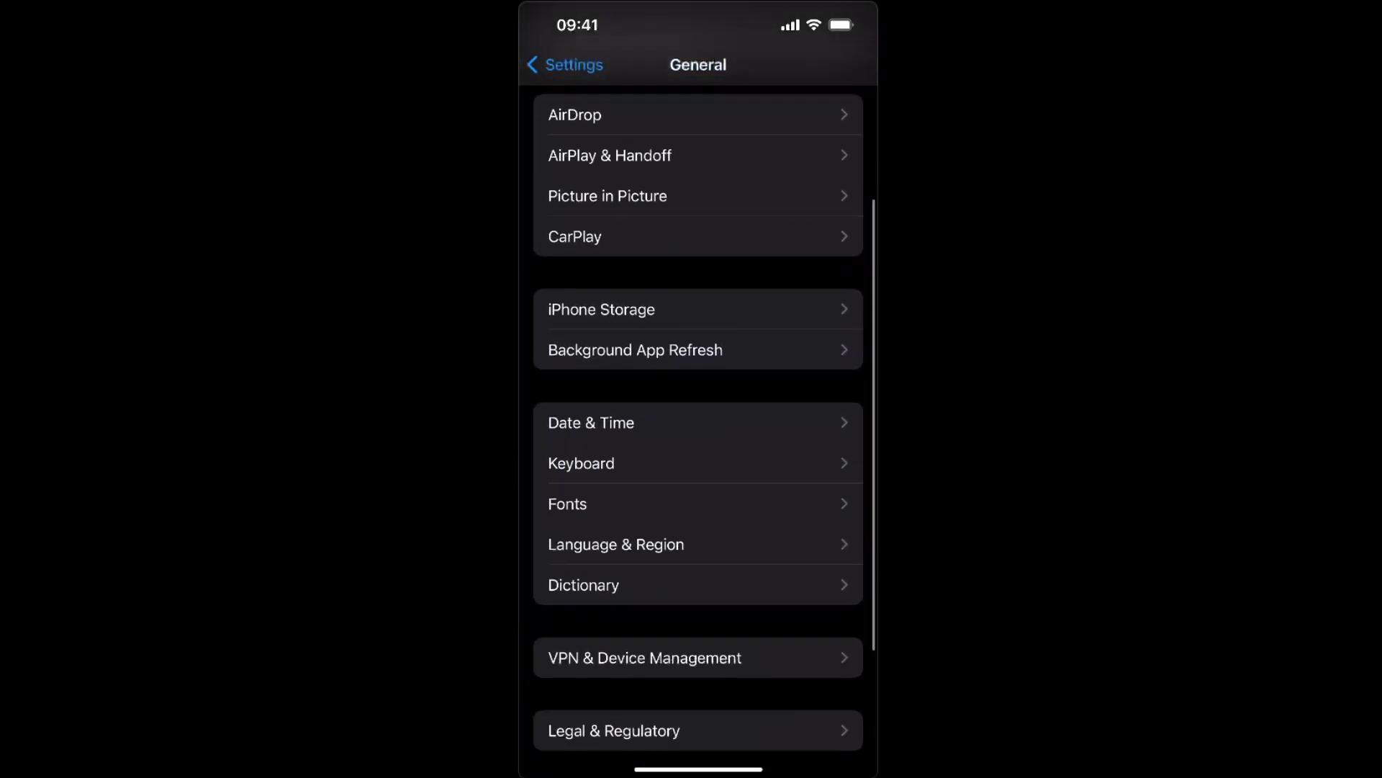